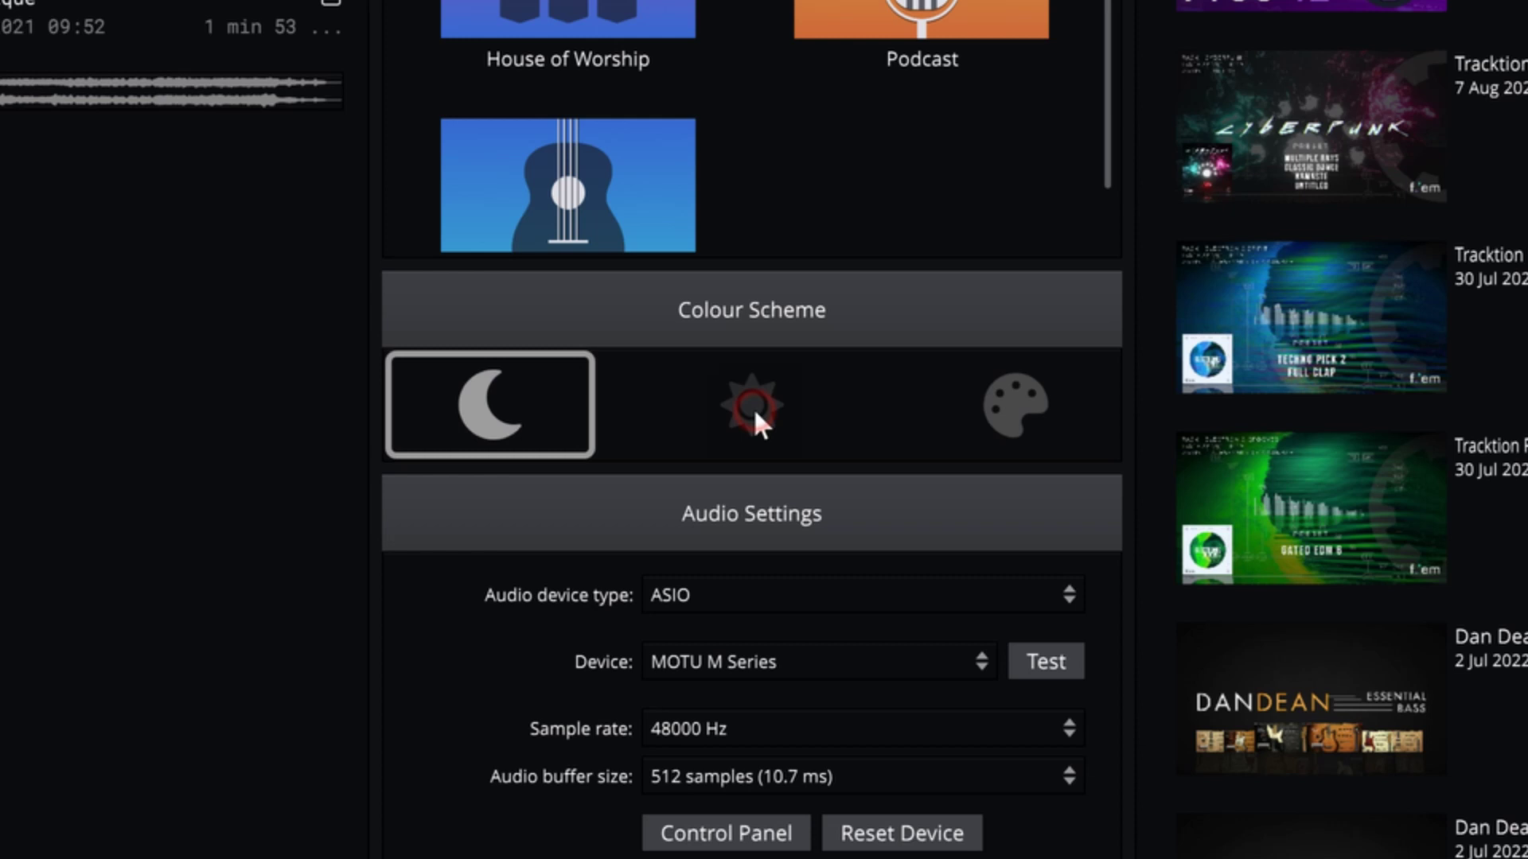
Try the light colour scheme and its settings, return to dark, then view Training Videos and About
left_click(752, 407)
left_click(1018, 408)
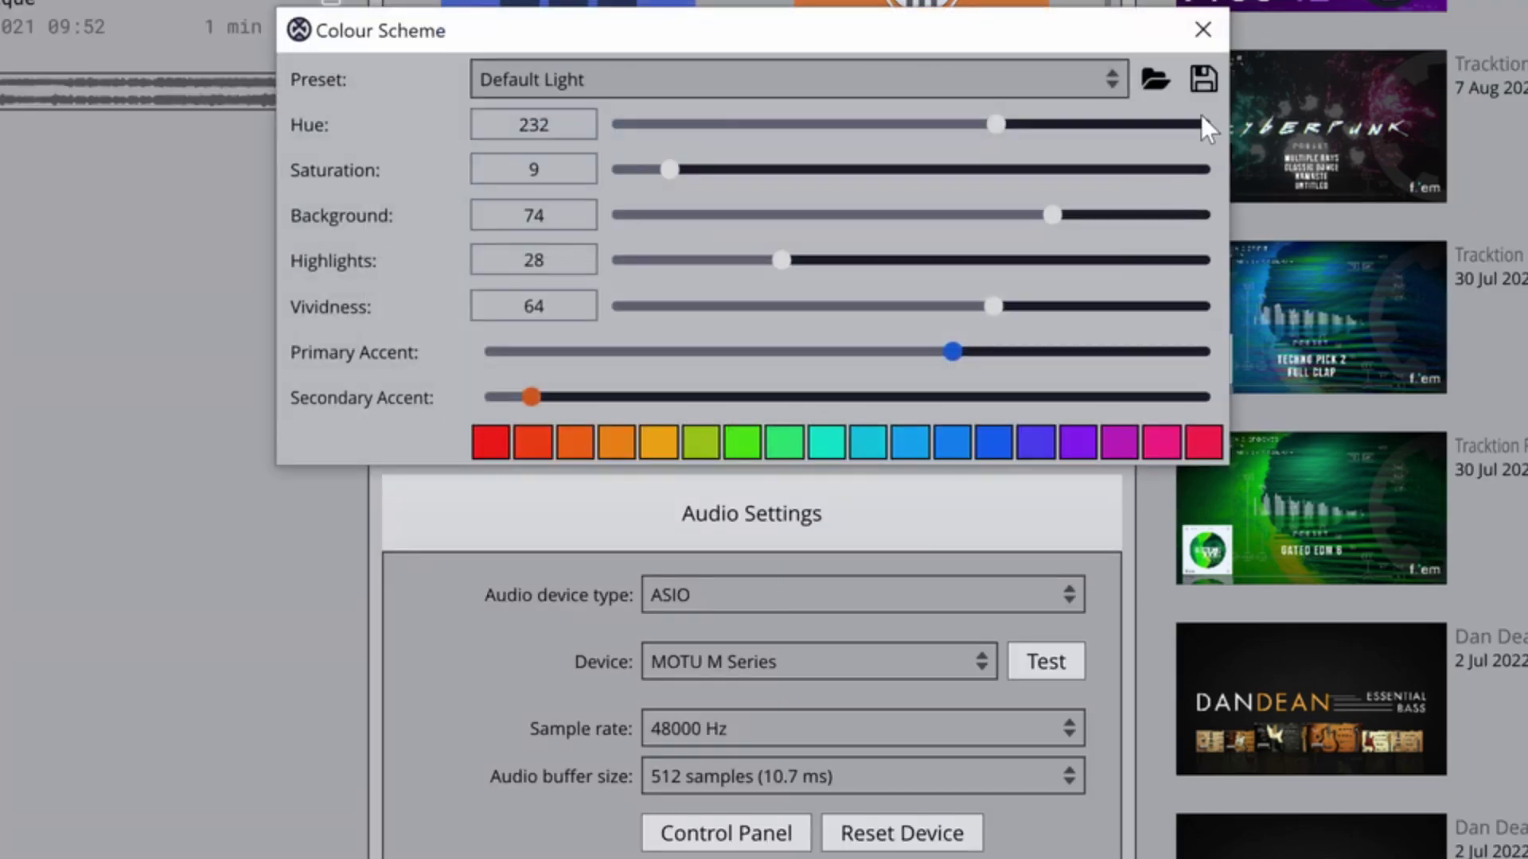
left_click(1203, 39)
left_click(489, 414)
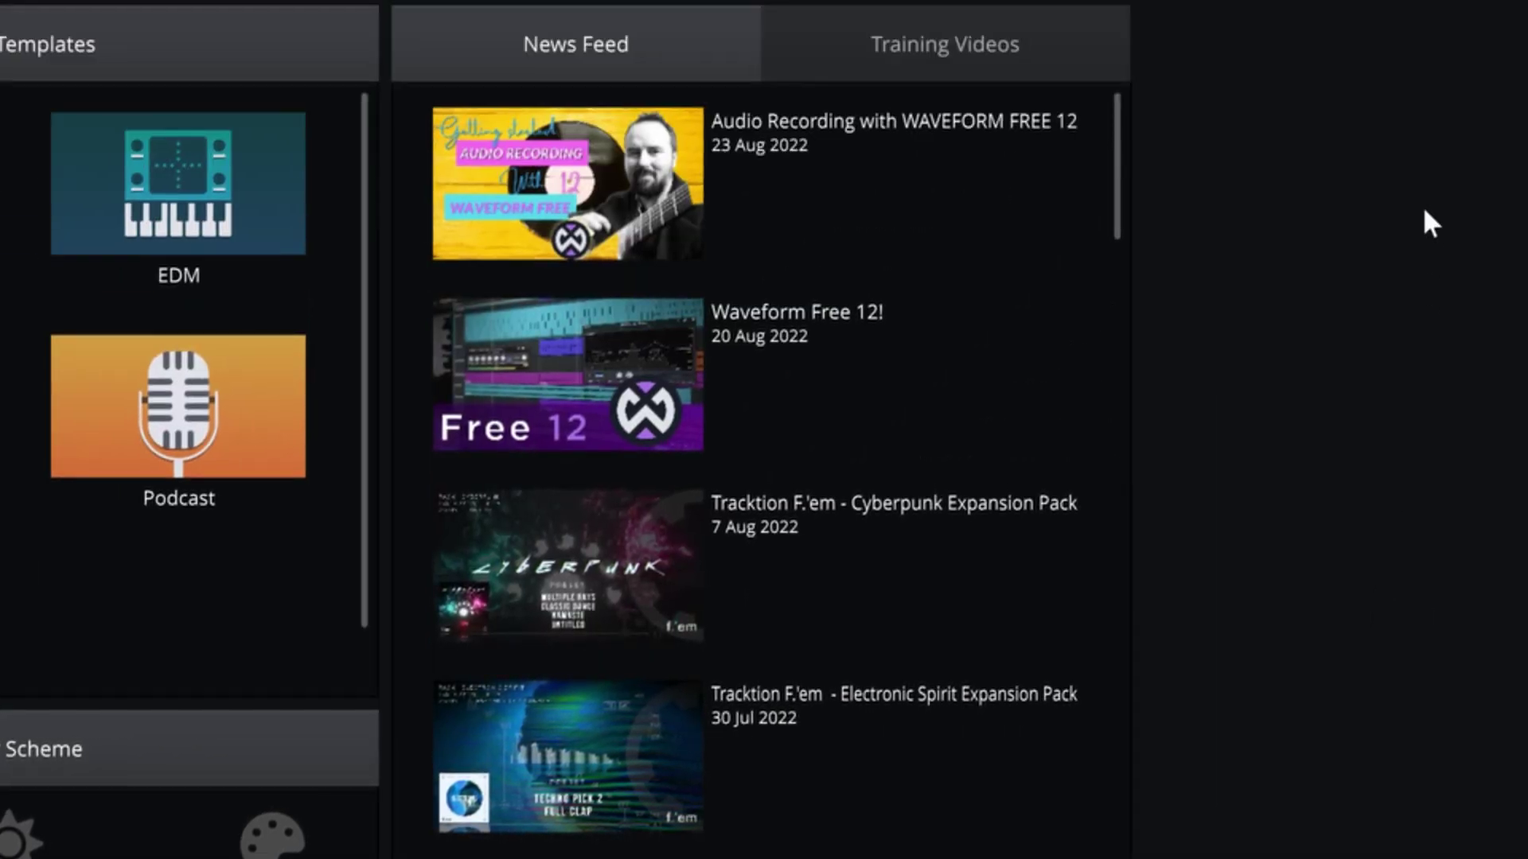
left_click(951, 41)
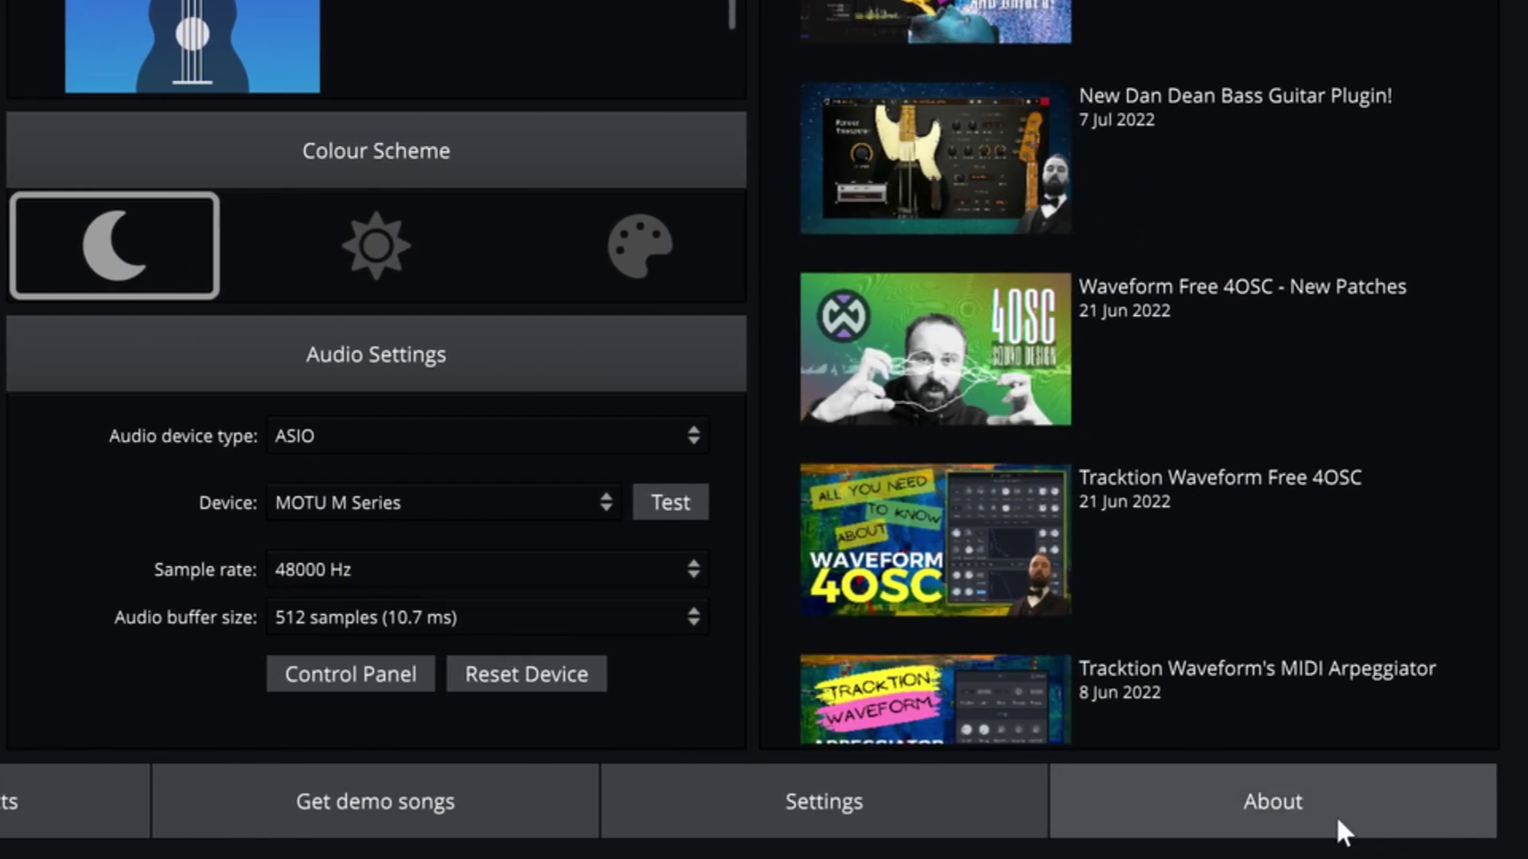
left_click(1336, 820)
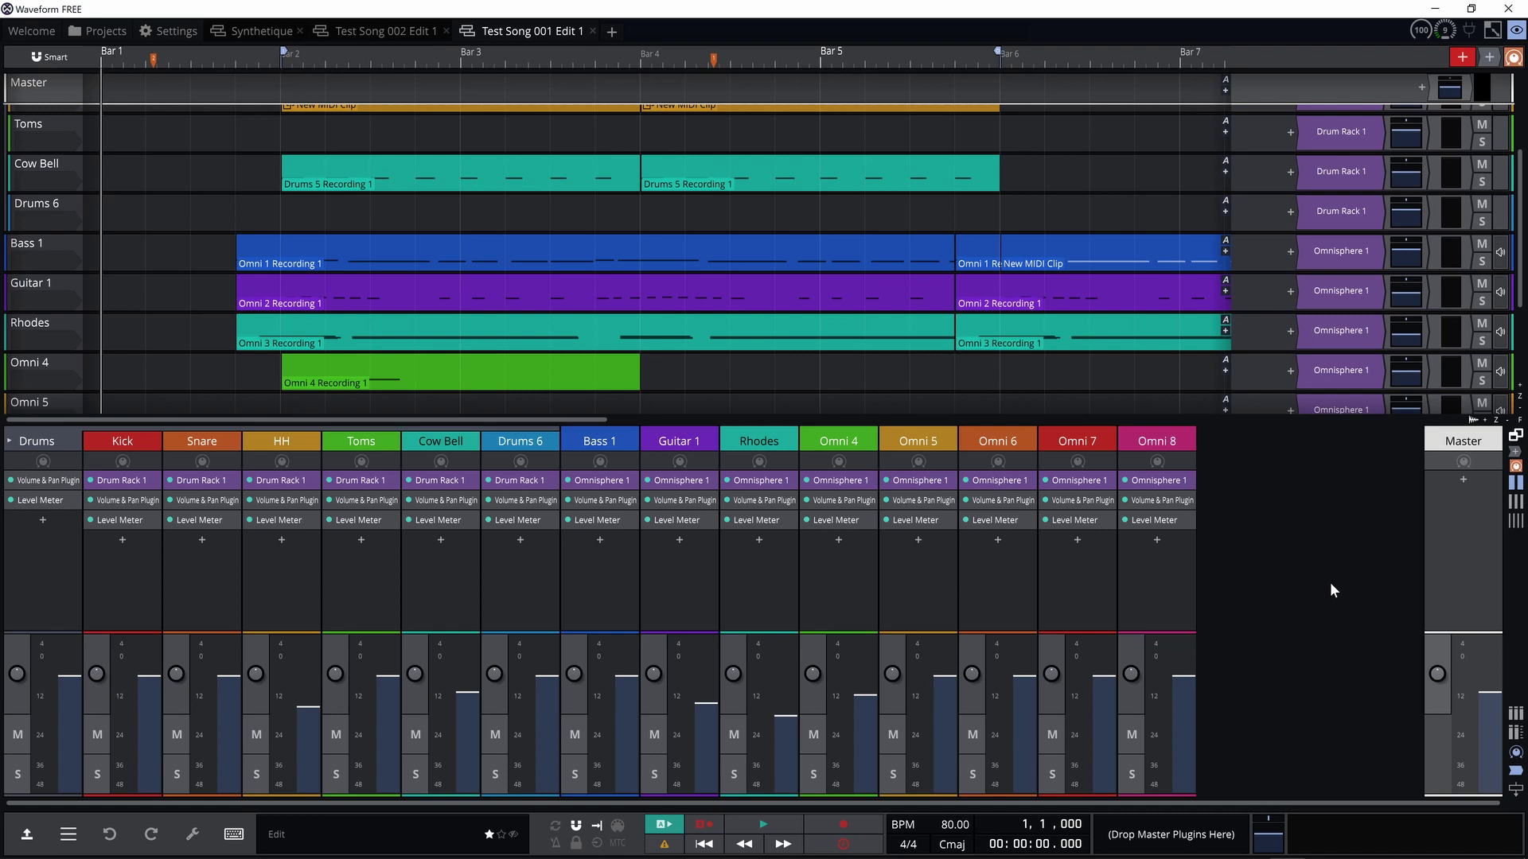
key("b")
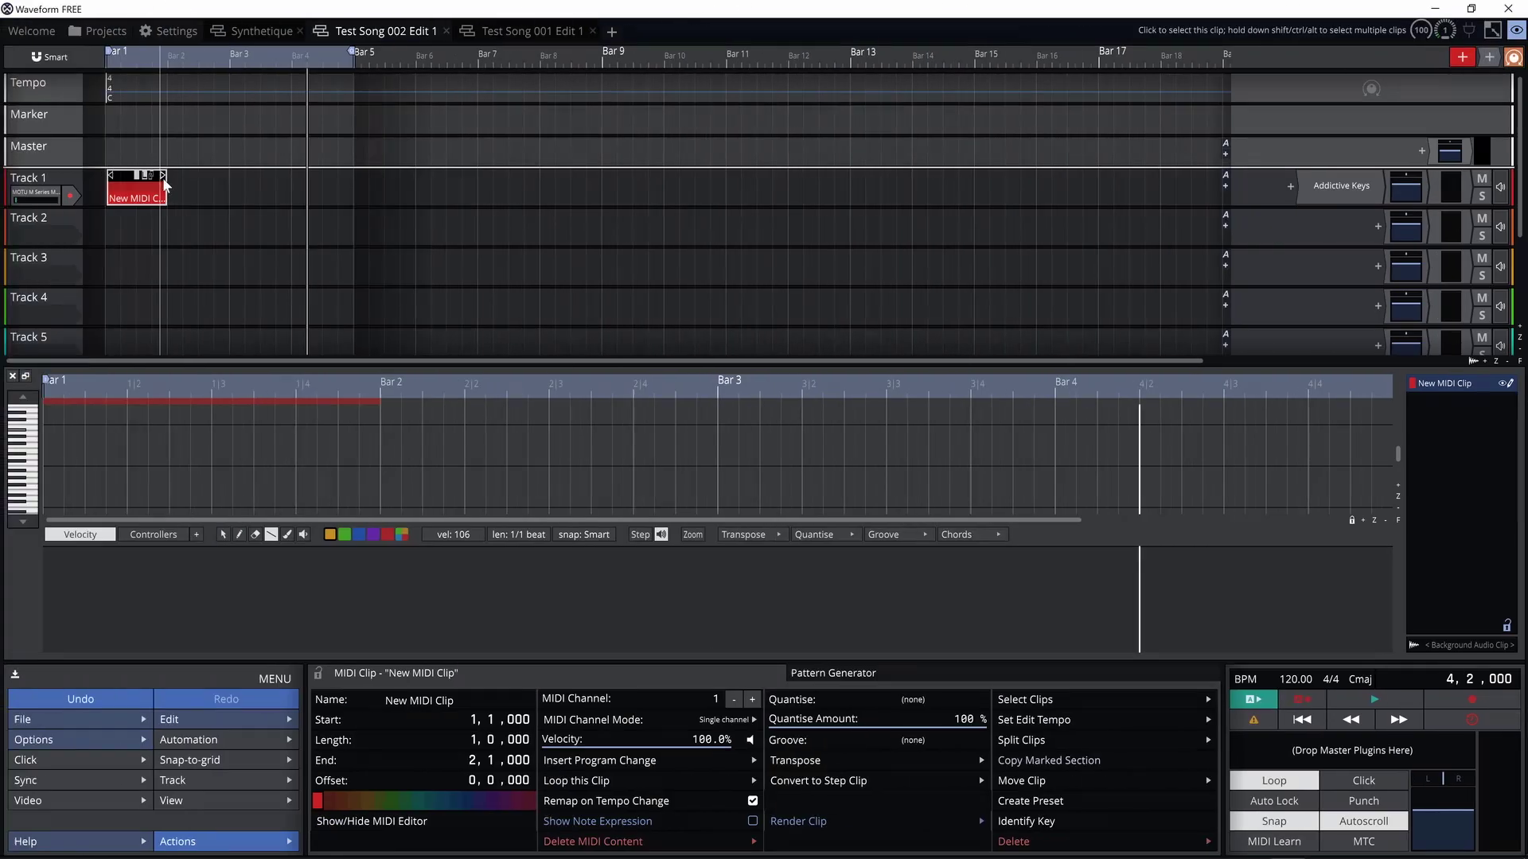
Extend the MIDI clip to 4|2 and generate a Chords pattern whose first chord is vi
left_click_drag(255, 183, 294, 184)
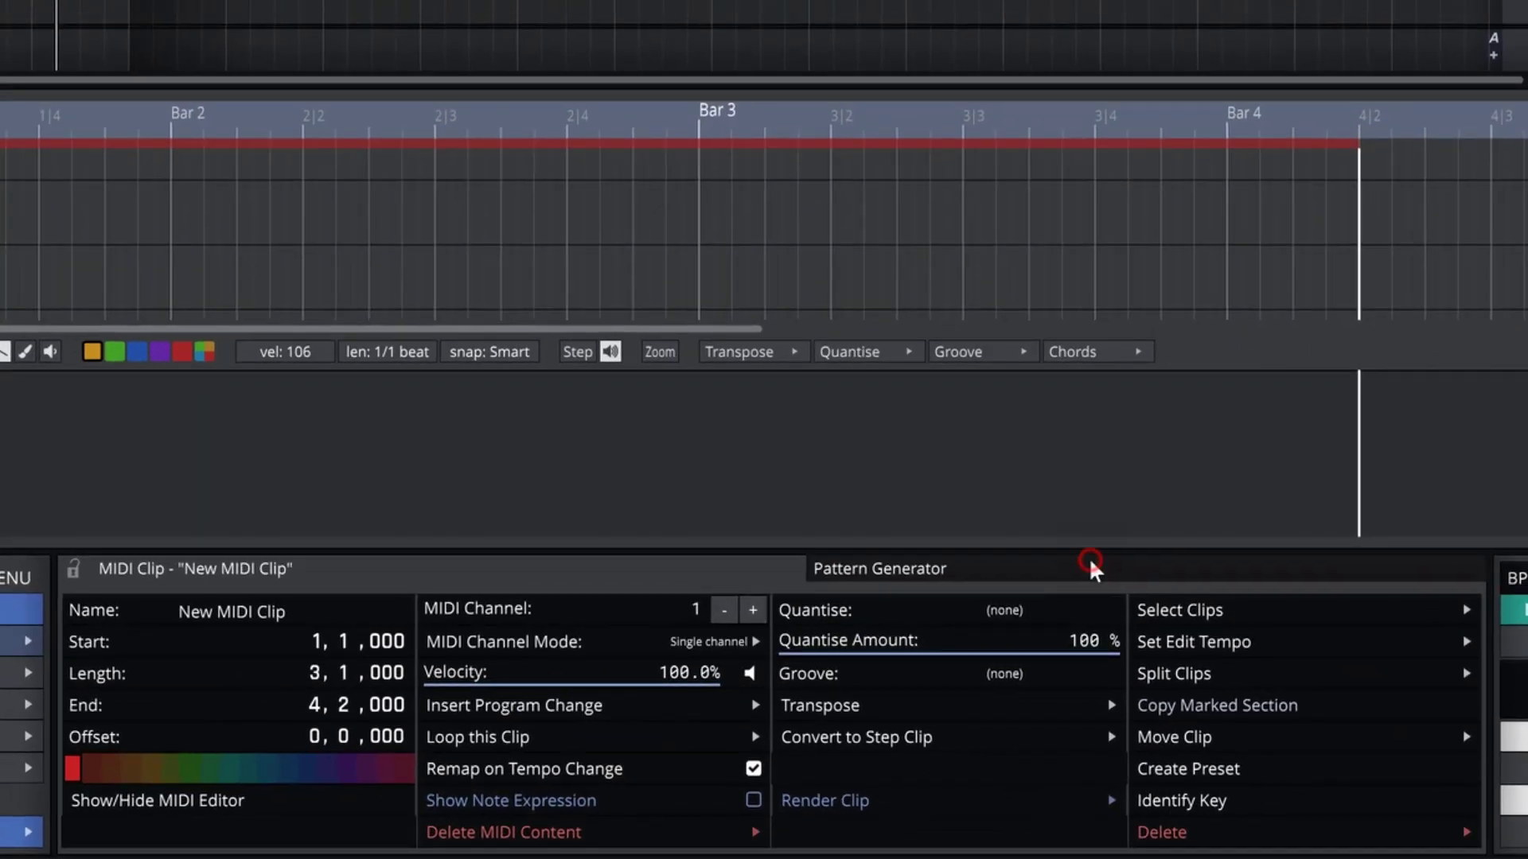
left_click(1090, 563)
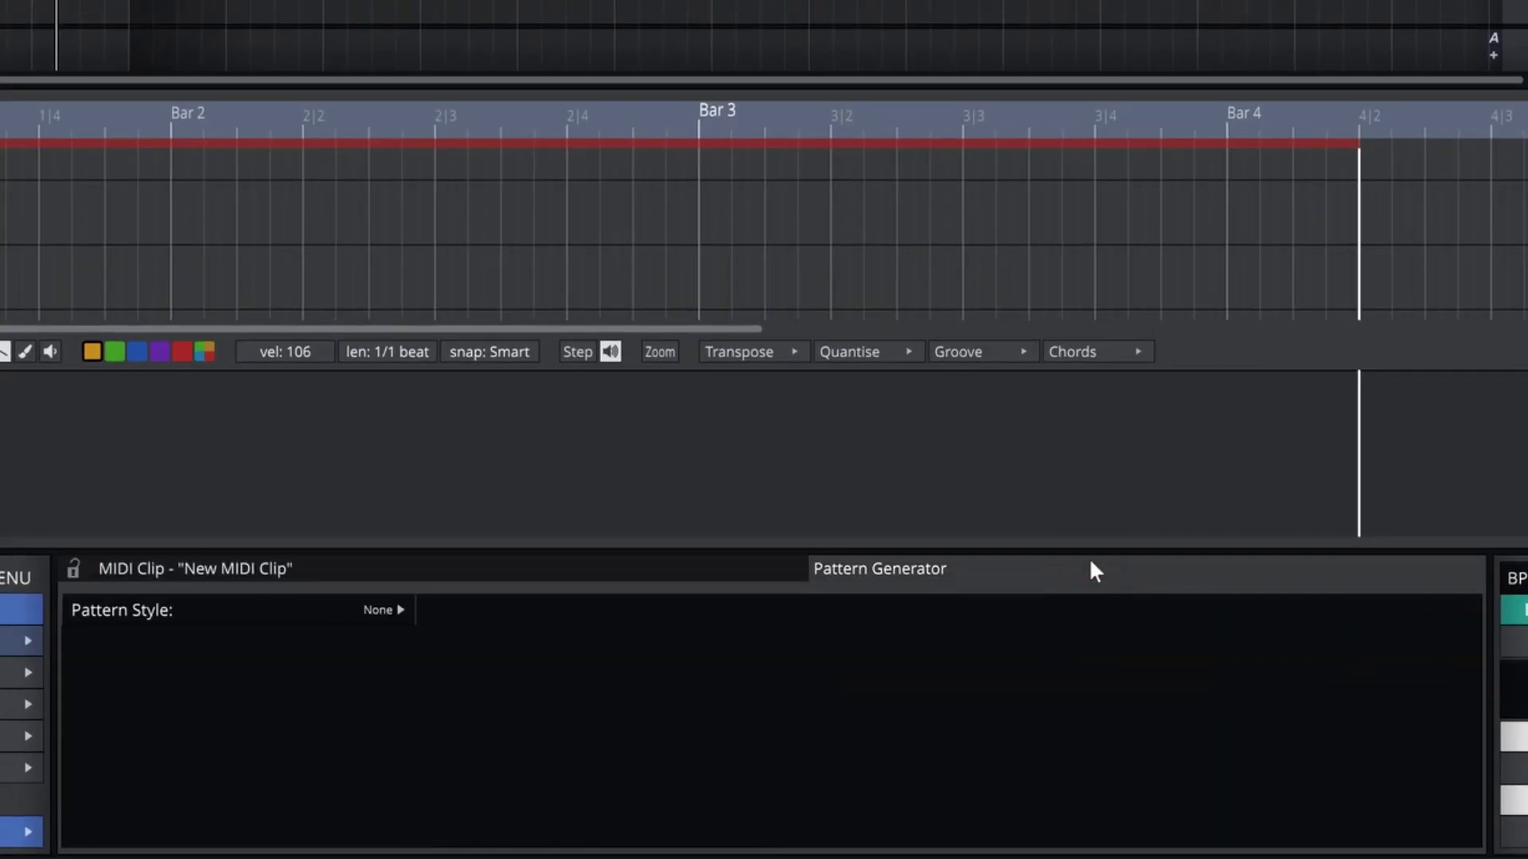
left_click(401, 618)
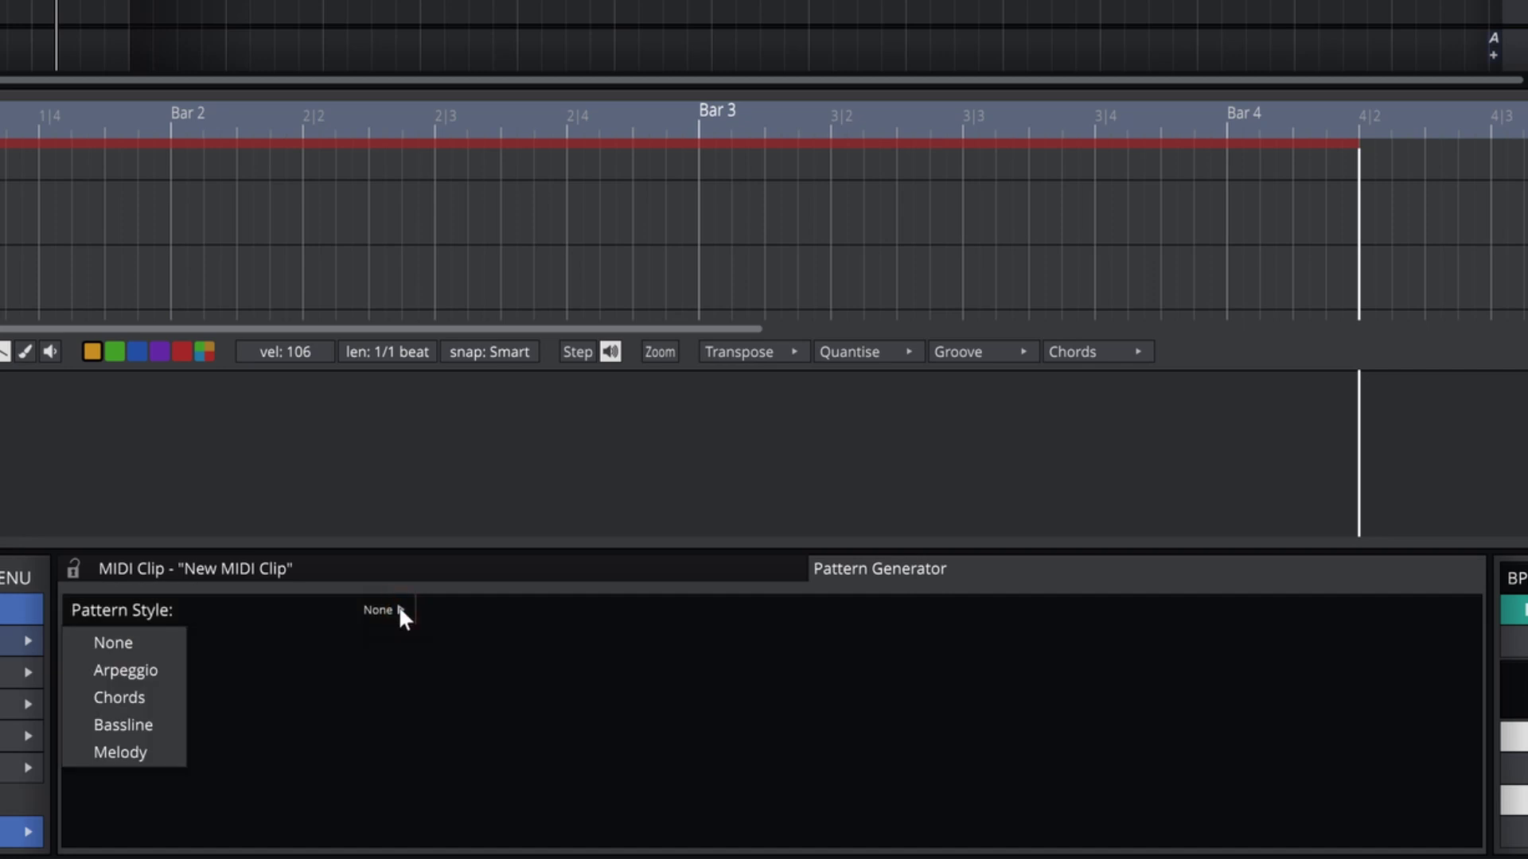
left_click(127, 697)
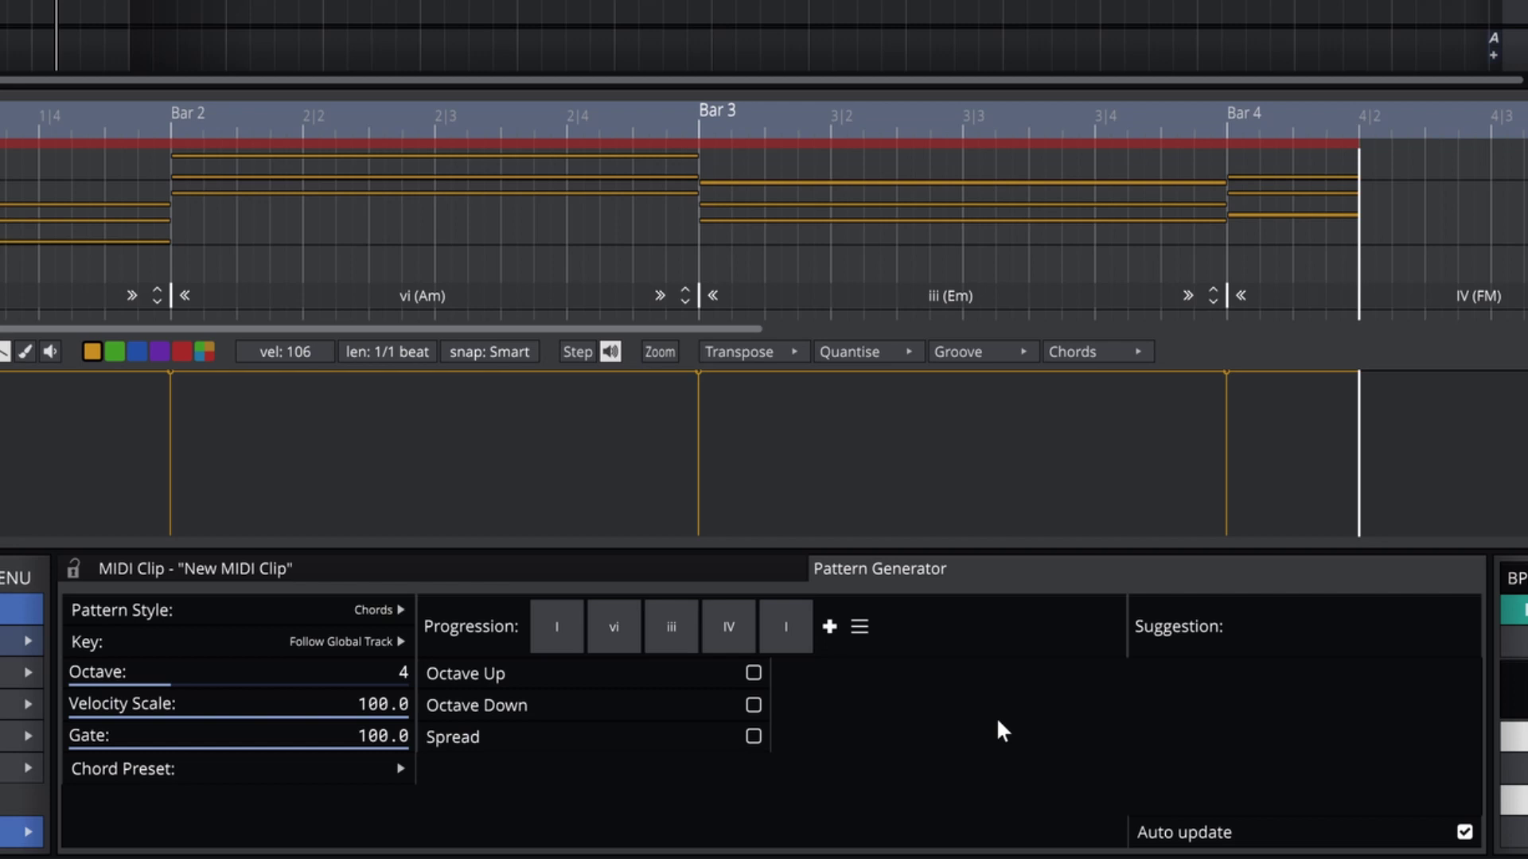
left_click(559, 630)
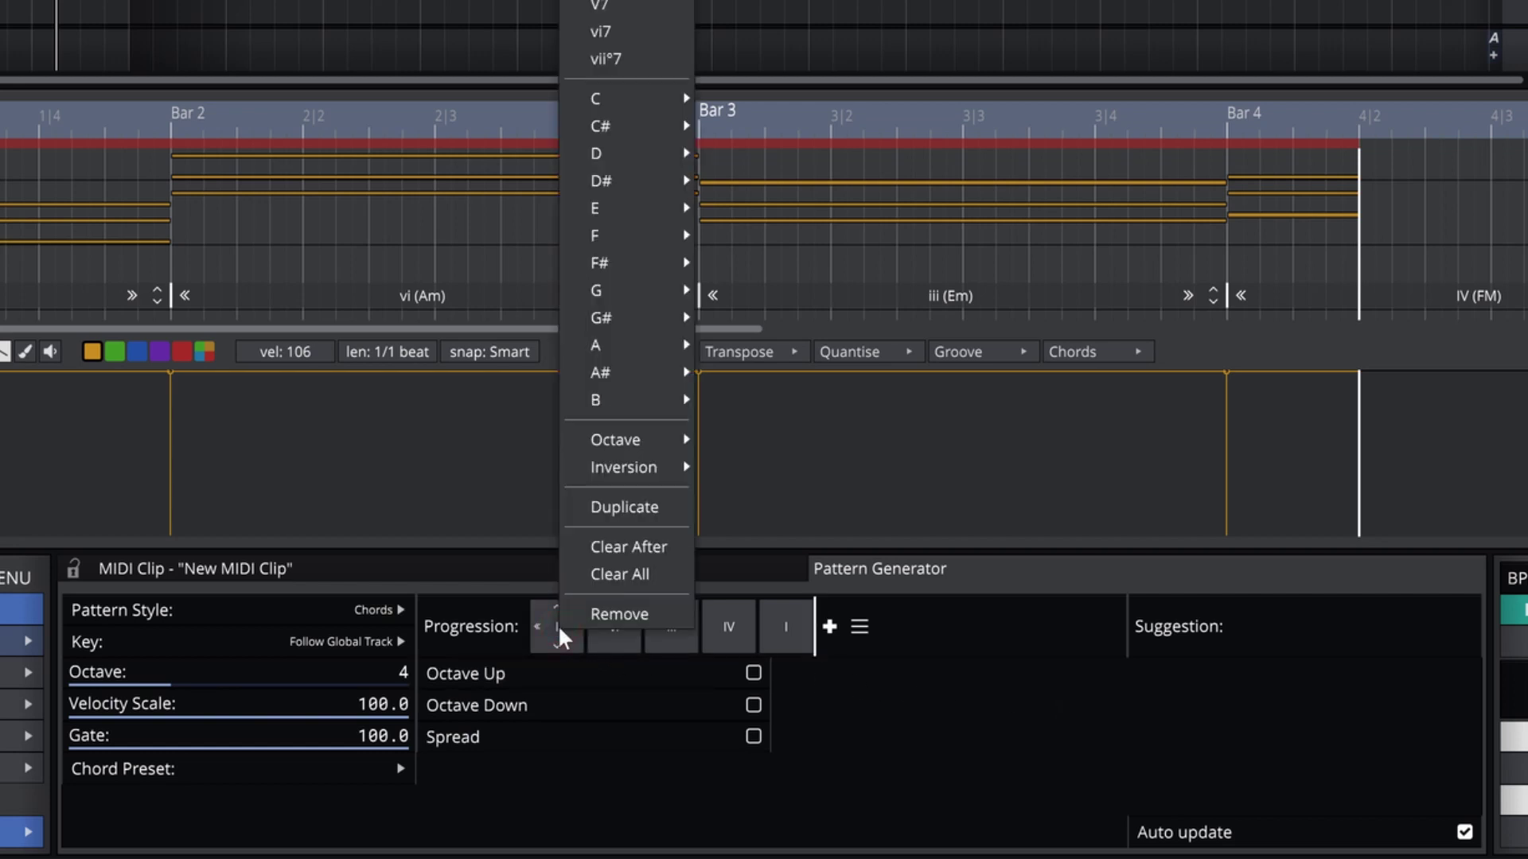
left_click(604, 344)
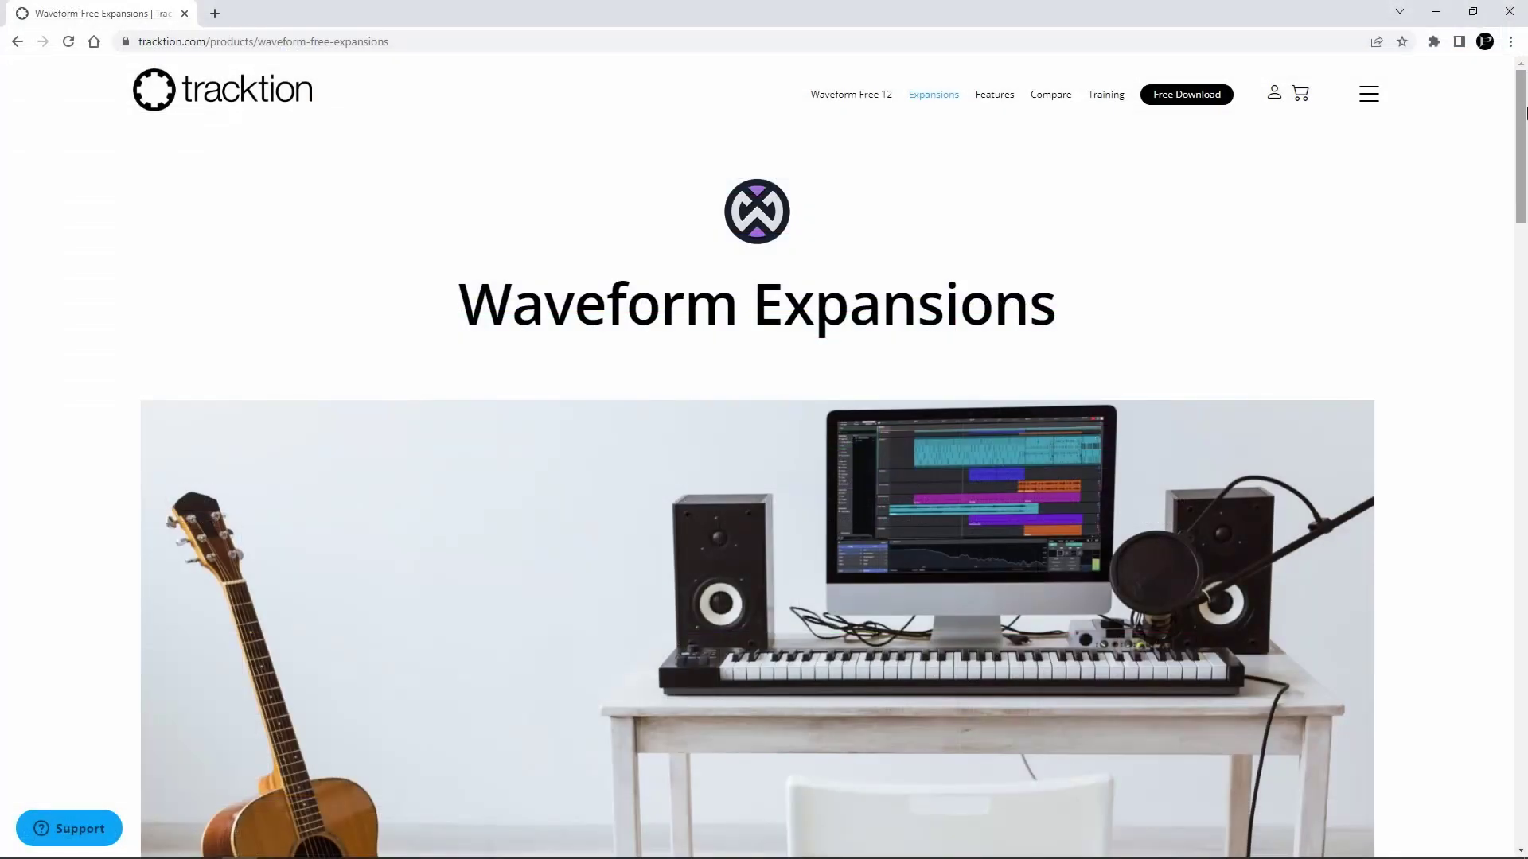
Scroll the Waveform Free Expansions page past the Recording Engineer and Synth Pack entries
left_click_drag(1525, 113, 1525, 284)
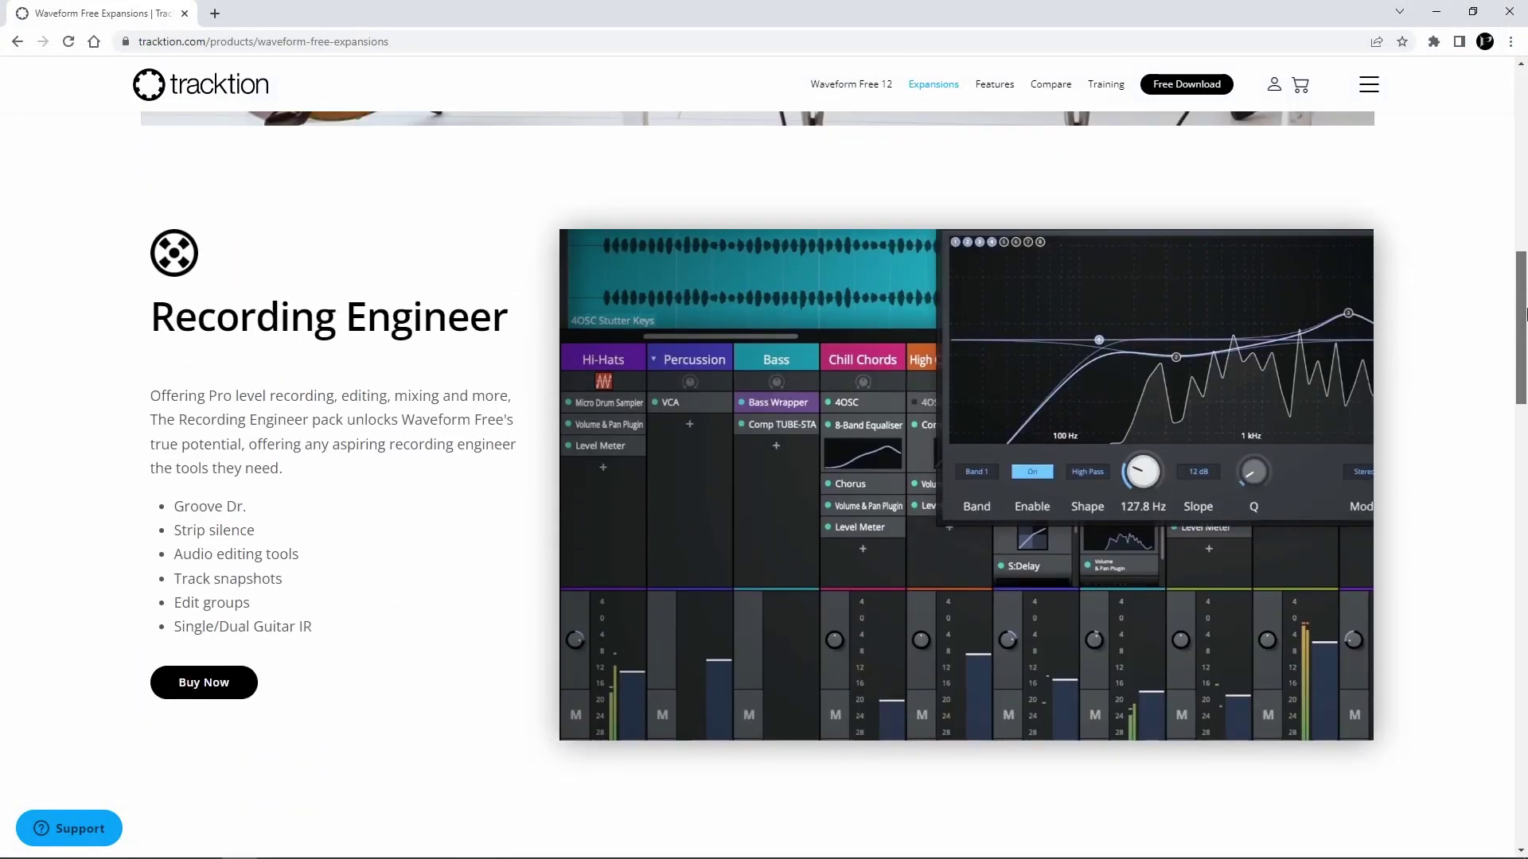
left_click_drag(1525, 284, 1524, 545)
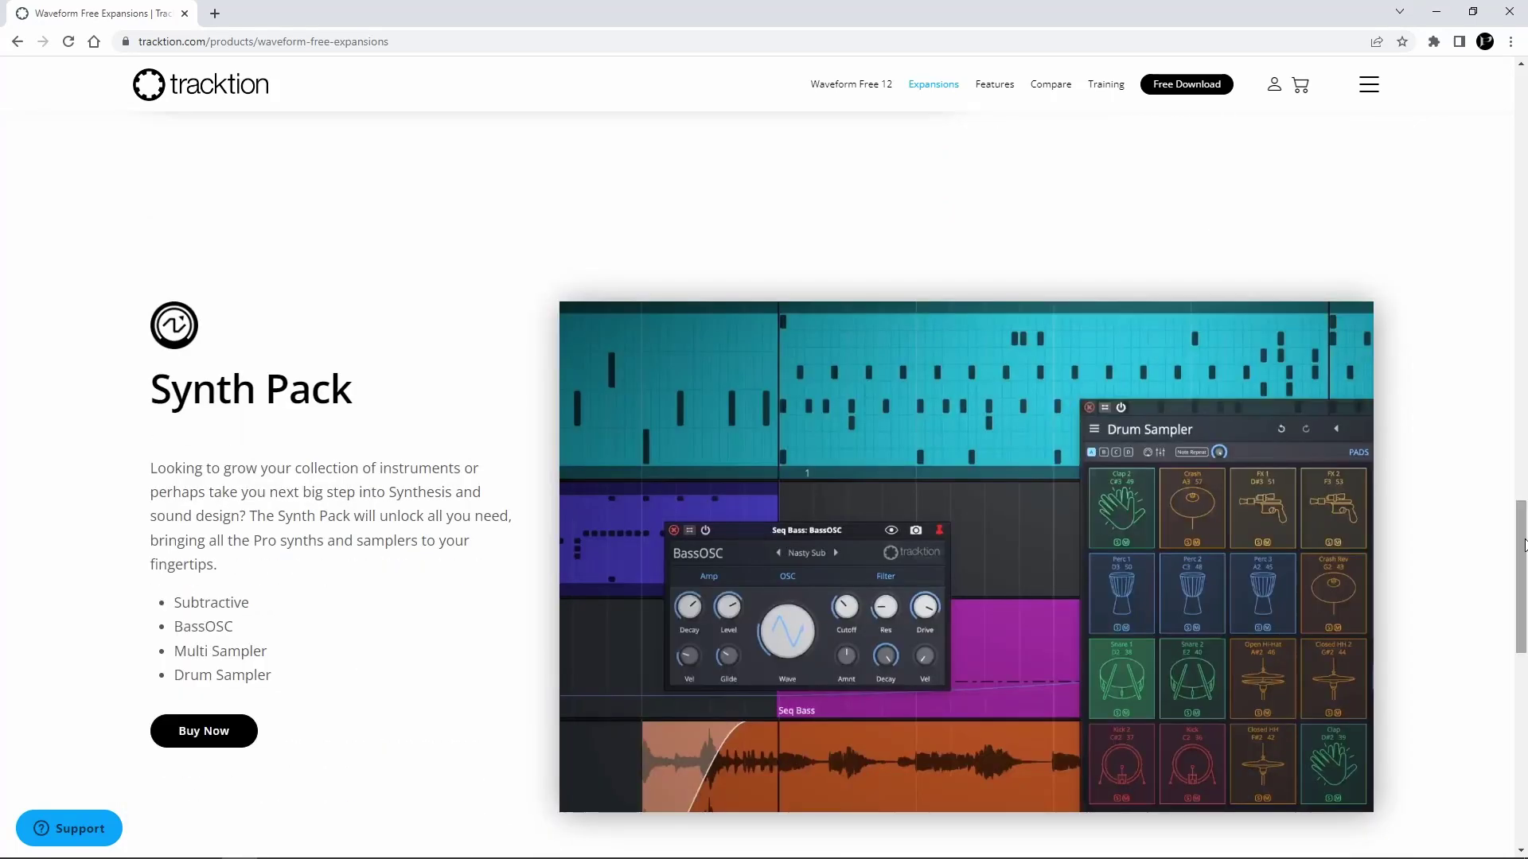
scroll(1523, 545, "left", 5)
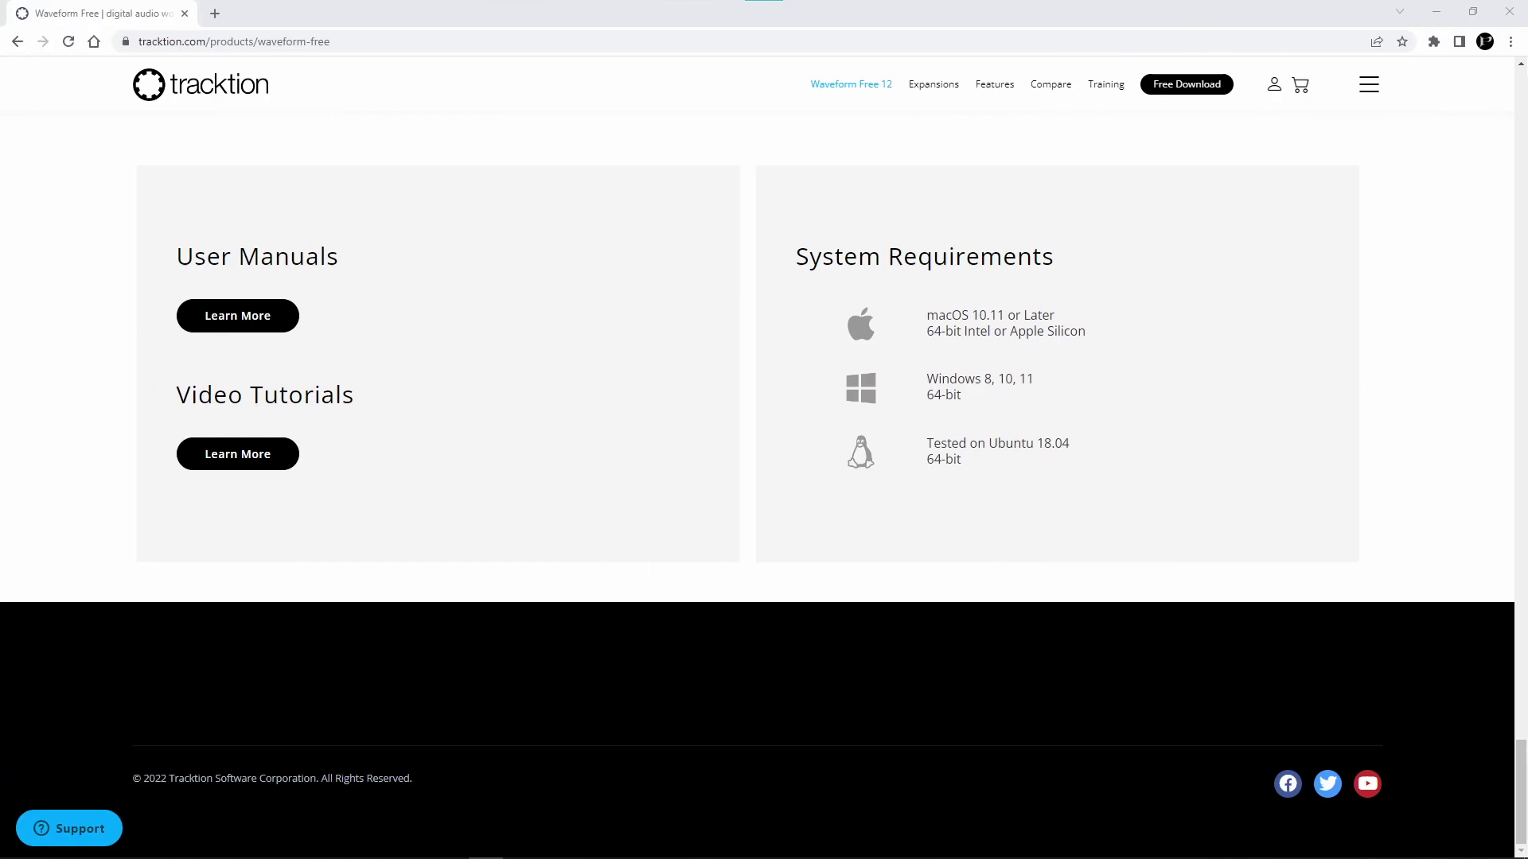